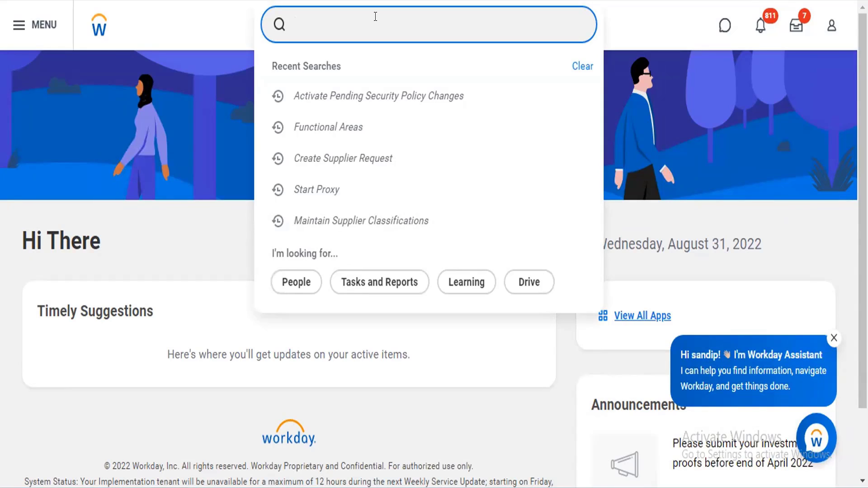
- Search for "maintain skill" and open the Maintain Skills report
text(maintain s)
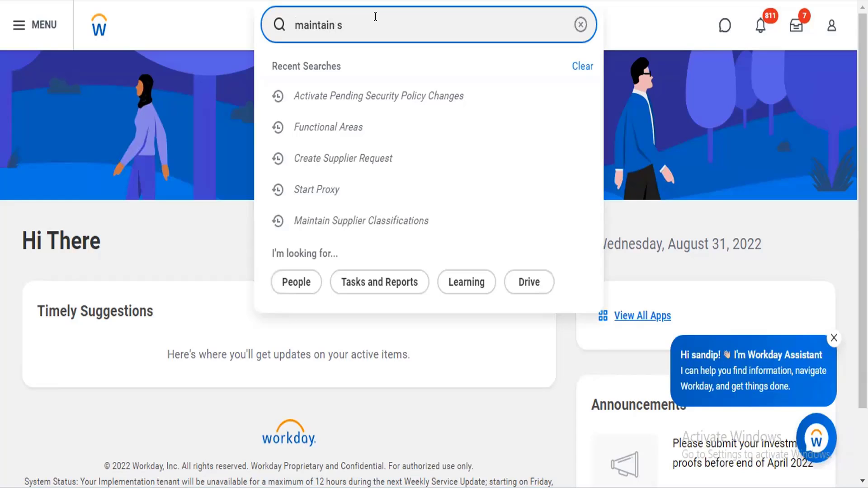
text(kill)
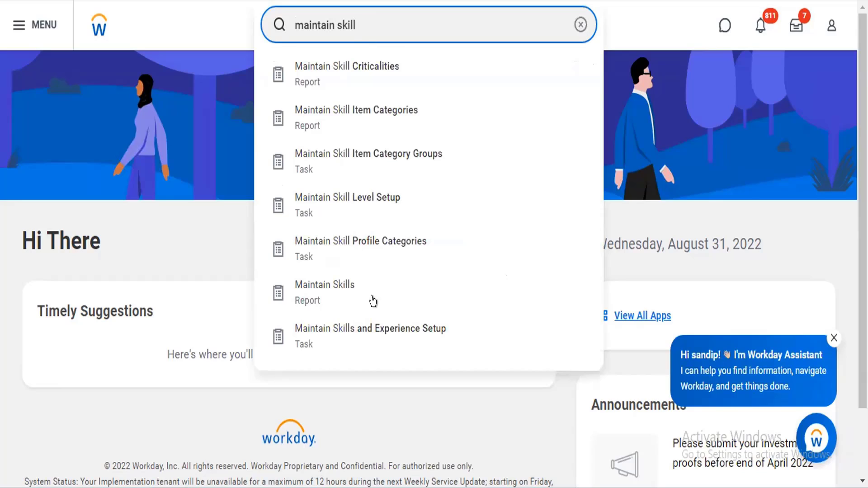
click(359, 296)
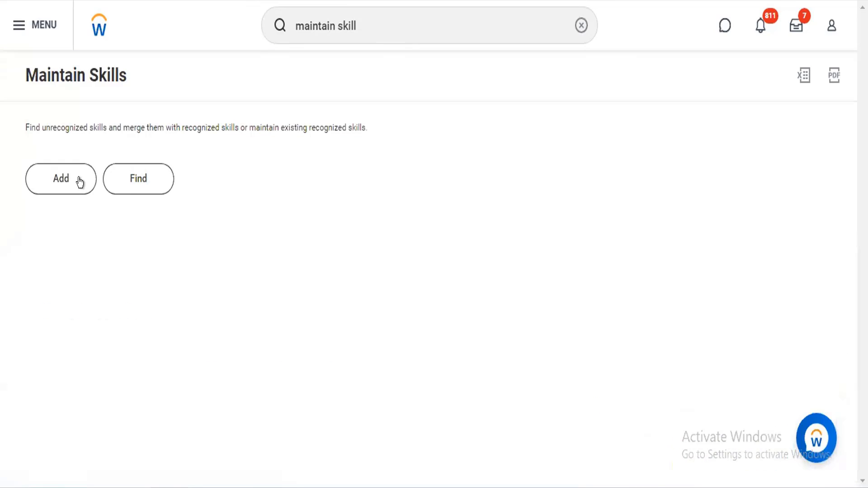
click(79, 182)
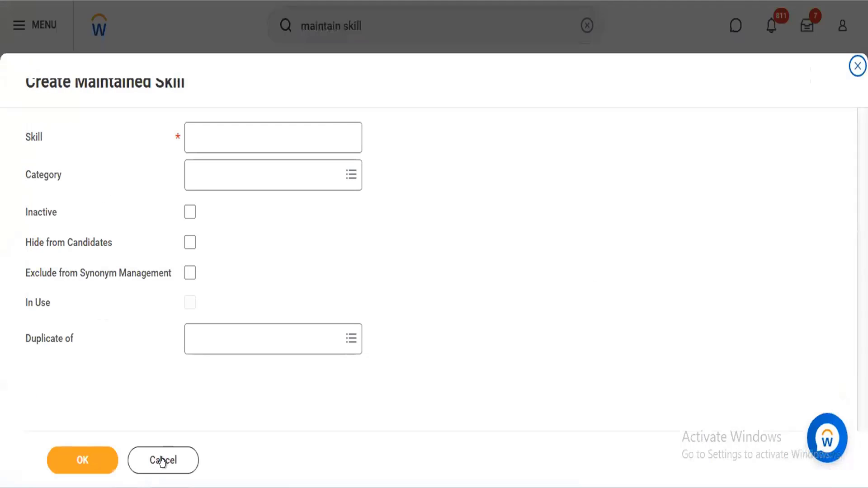
click(163, 461)
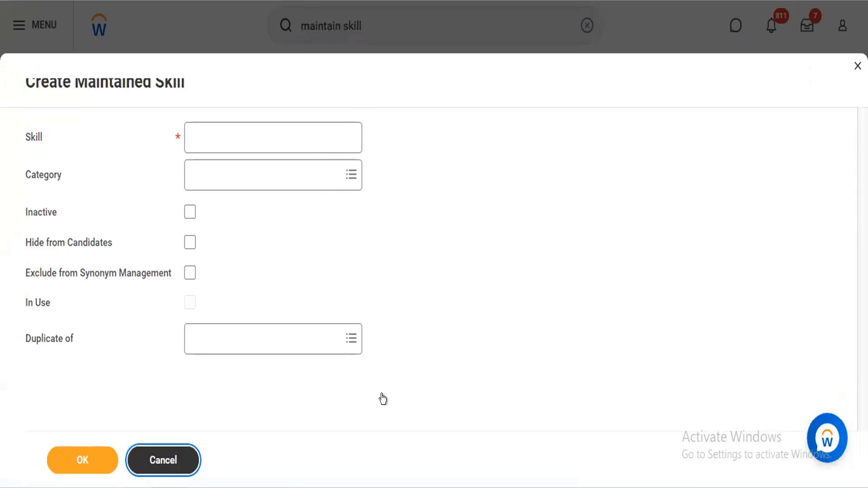
click(143, 469)
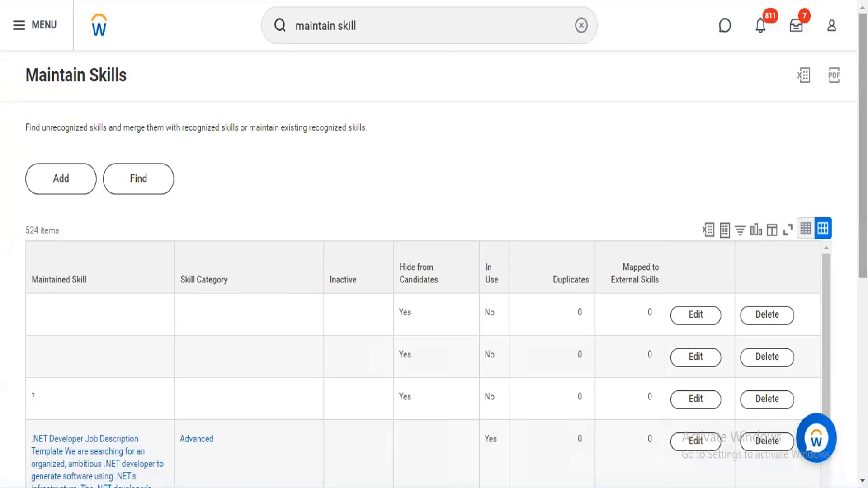
- Look through the list of maintained skills, including their categories, inactive status, candidate visibility and usage
scroll(122, 359, down, 4)
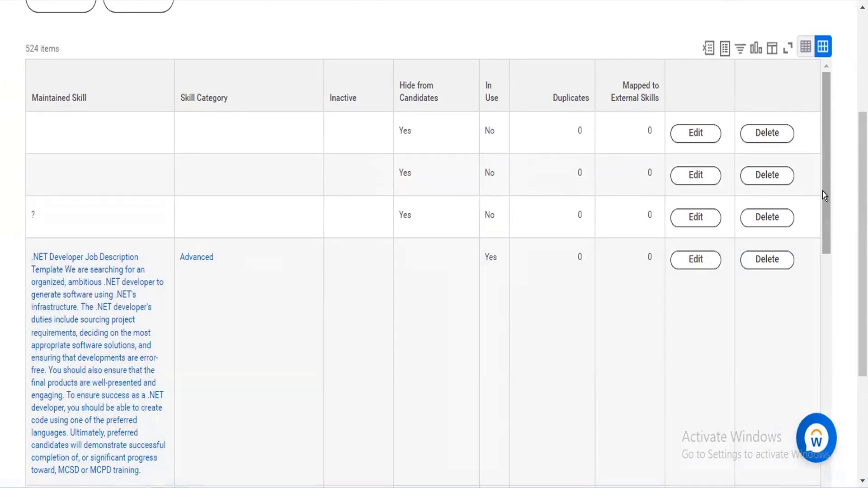
scroll(821, 217, down, 5)
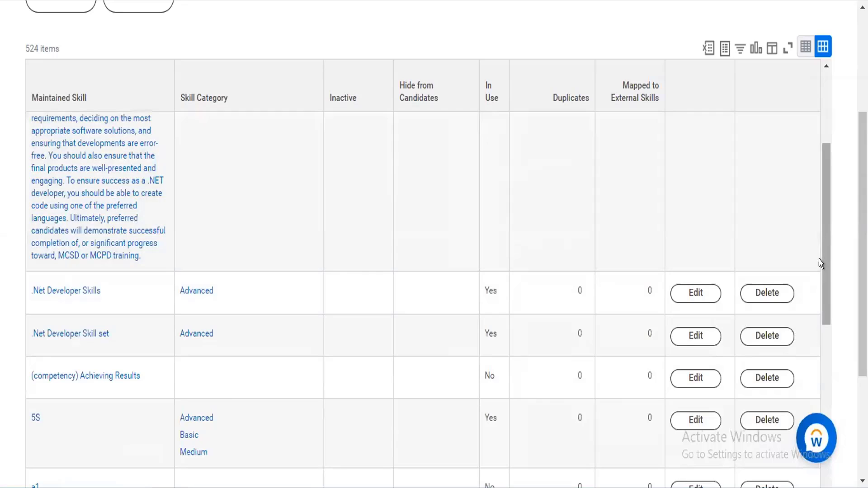
scroll(821, 278, down, 2)
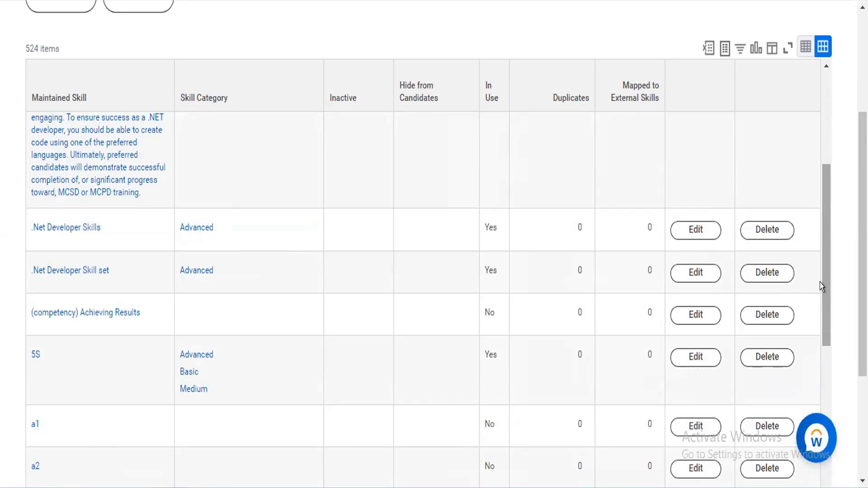
drag(822, 293, 824, 387)
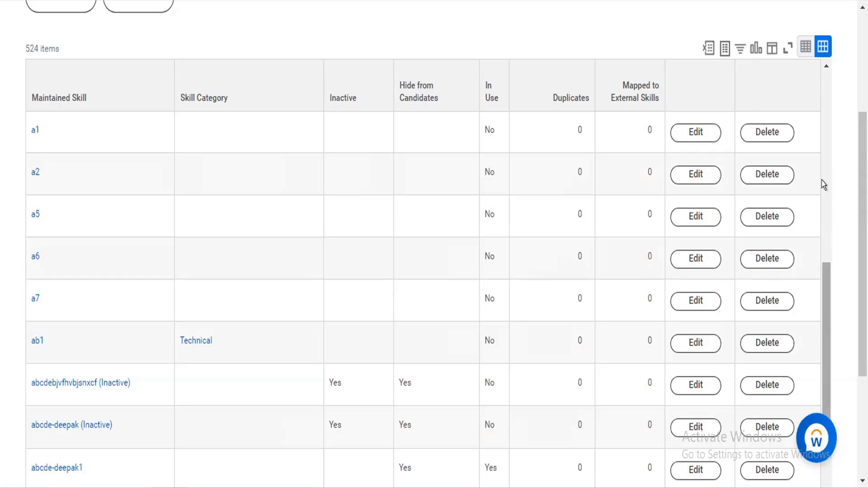
scroll(824, 184, up, 8)
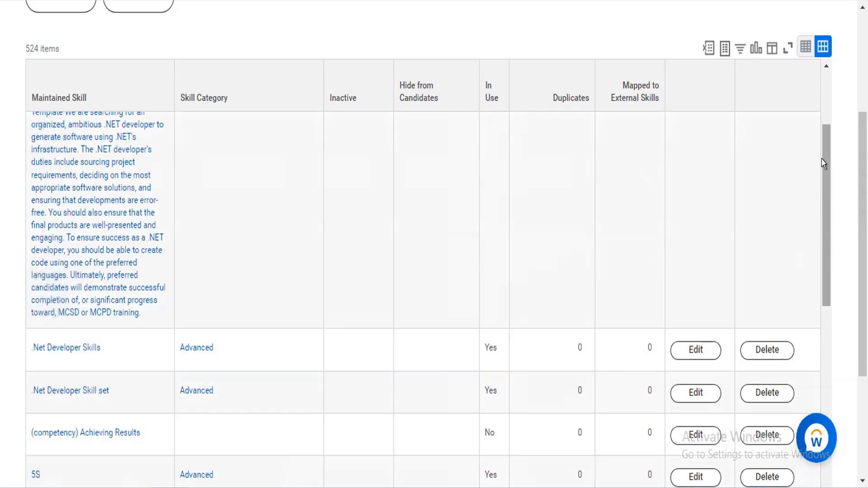
scroll(824, 122, up, 1)
scroll(824, 122, up, 2)
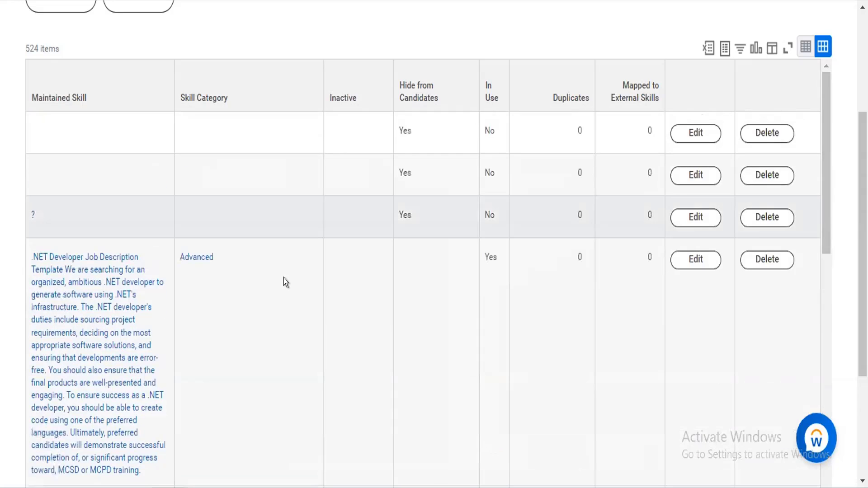
scroll(823, 122, up, 2)
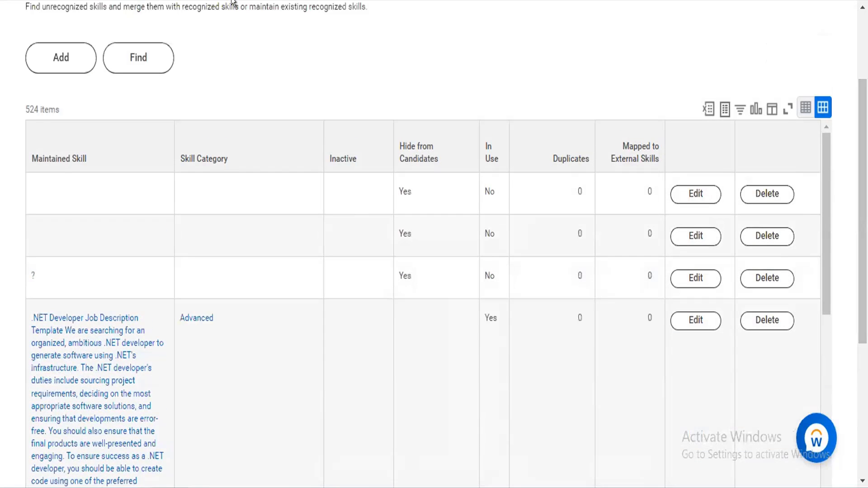
- Start adding a new maintained skill and name it German Language
click(63, 45)
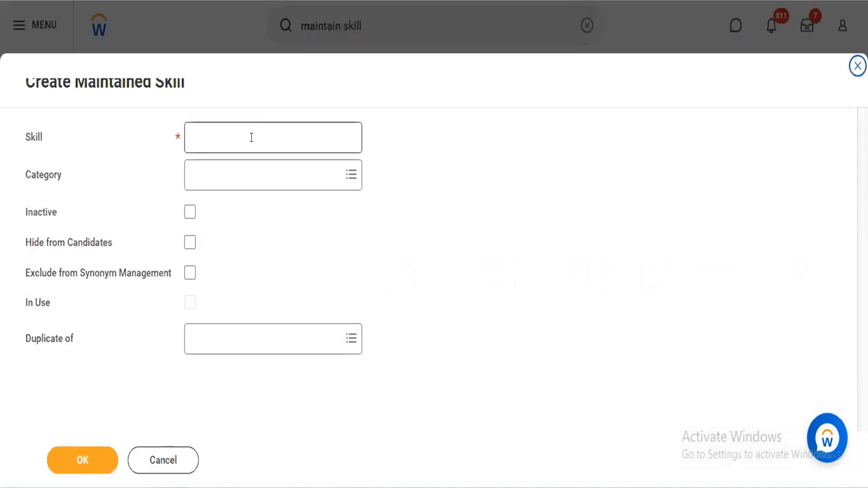
click(251, 137)
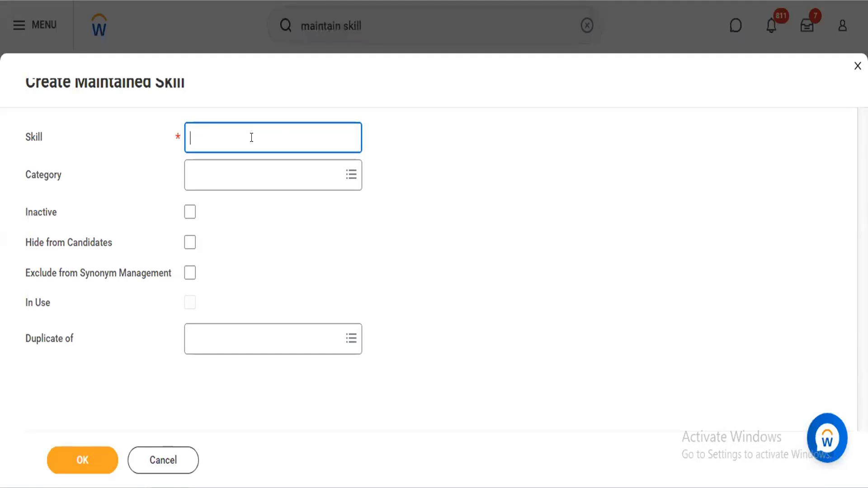
text(Analy)
key(BackSpace)
key(BackSpace)
key(BackSpace)
key(BackSpace)
key(BackSpace)
text(Communicati)
key(BackSpace)
key(ctrl+BackSpace)
text(German Languagaee)
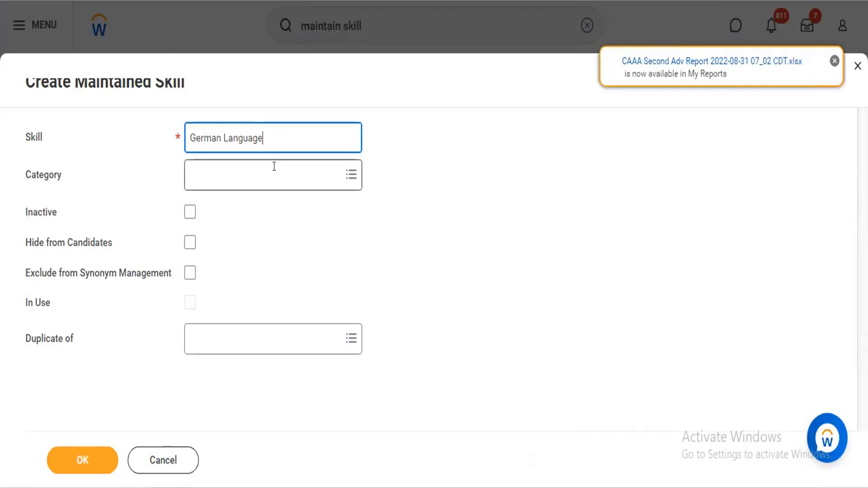
- Assign the Advanced category to the German Language skill and check the choices for Duplicate of
click(274, 167)
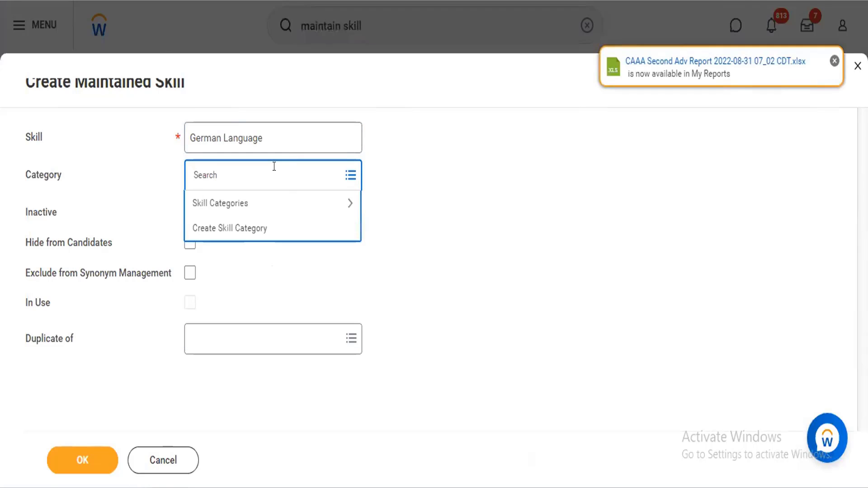
click(251, 204)
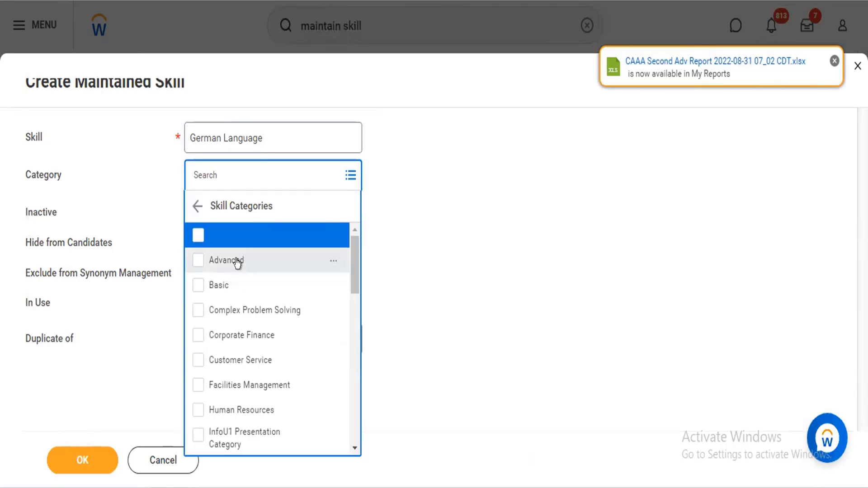
click(237, 262)
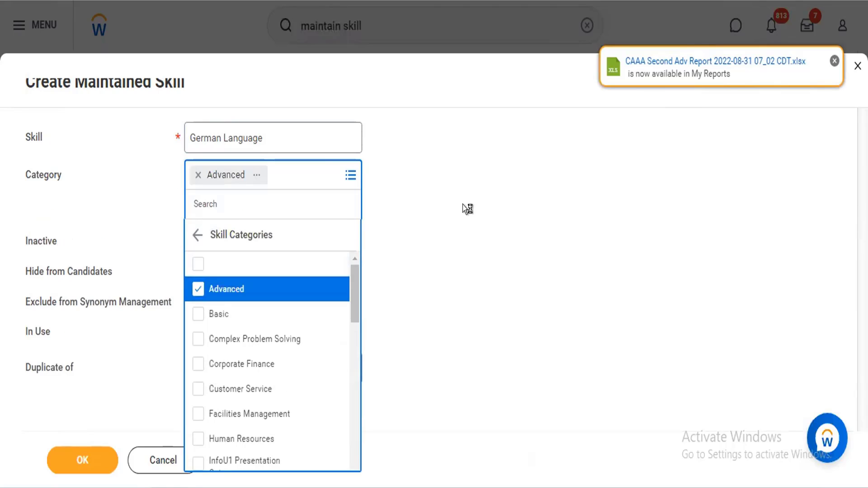
click(464, 207)
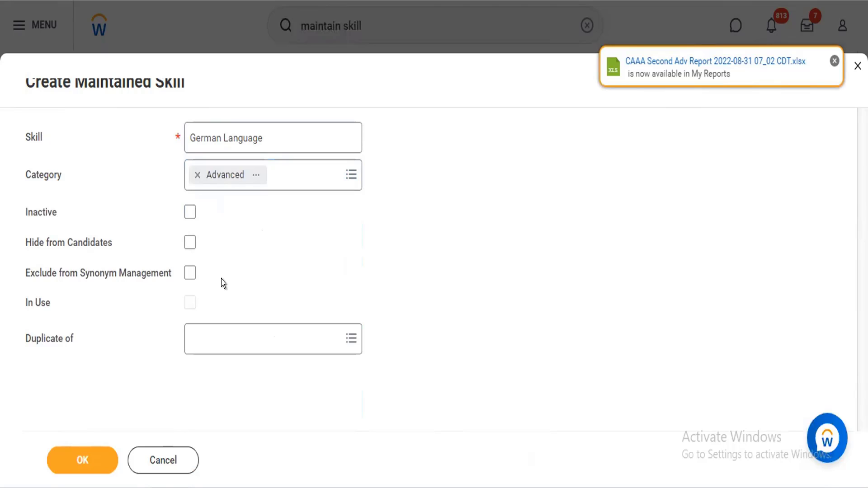
click(200, 333)
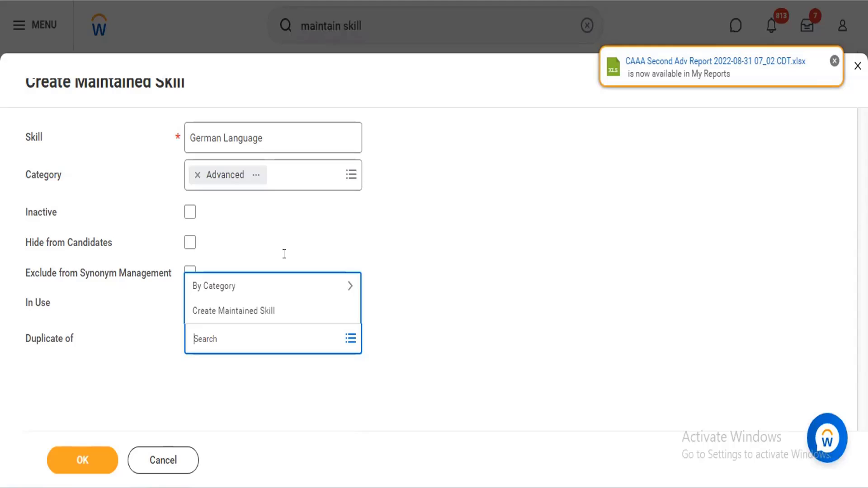
click(376, 221)
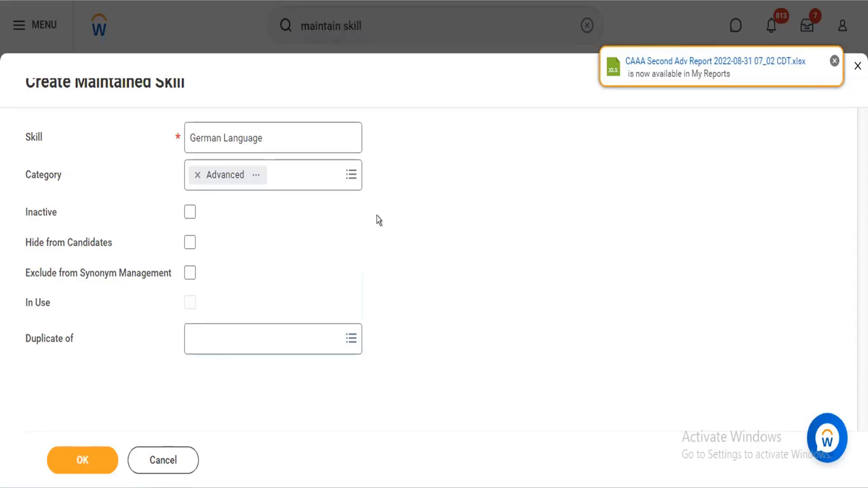
- Open the Create Skill Category form from the category choices, cancel it, and discard the German Language skill entry
click(295, 172)
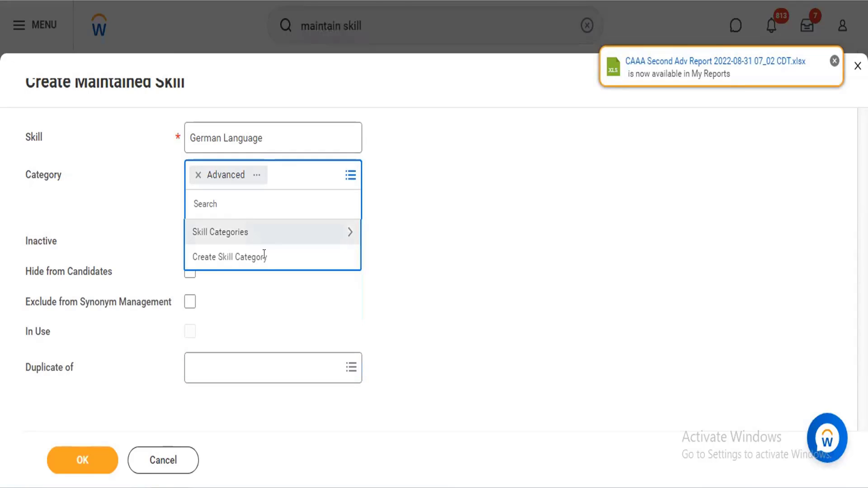
click(263, 256)
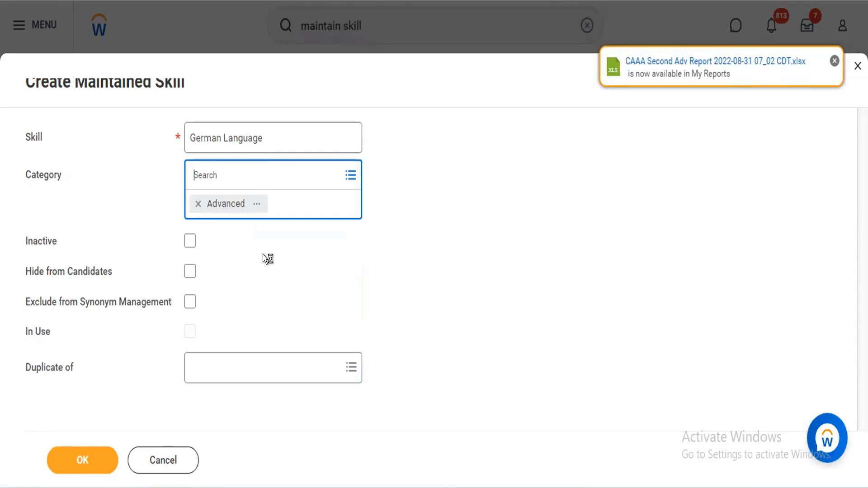
click(159, 153)
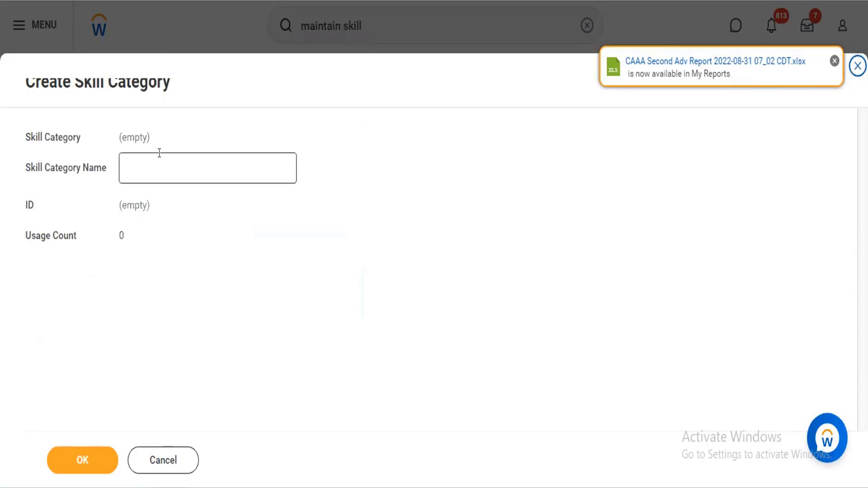
click(171, 457)
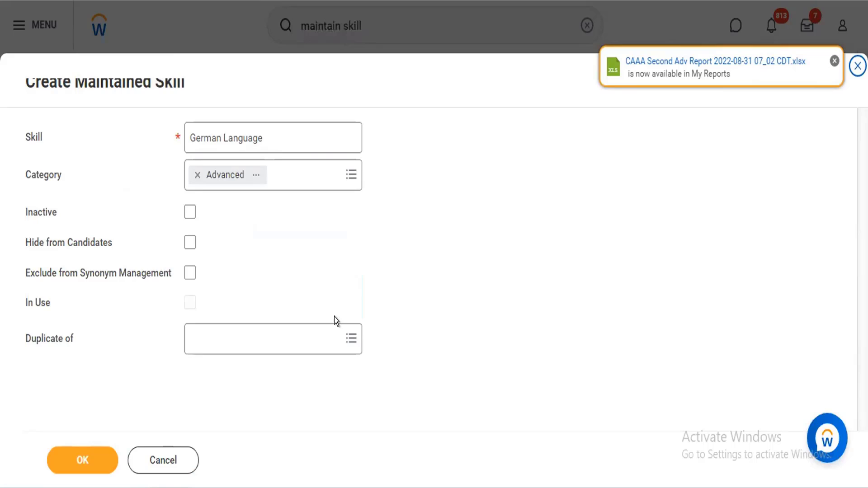
click(163, 460)
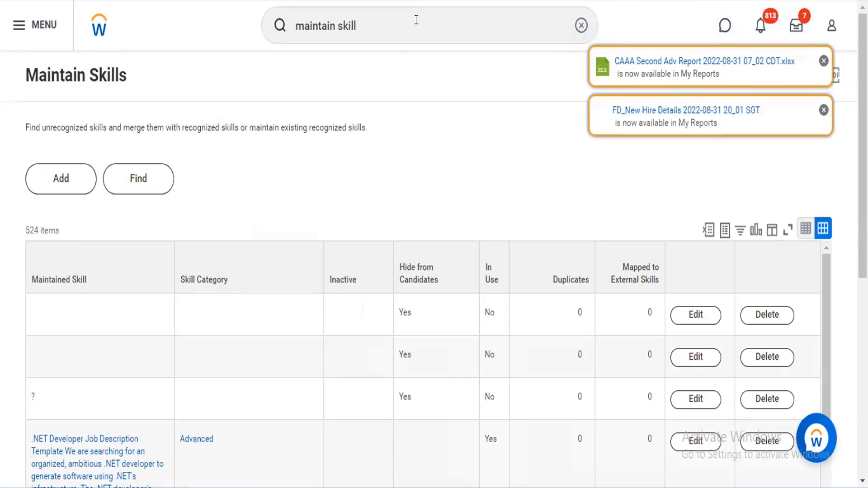
- Search for "maintain skill" again, expand all matching tasks and reports, and open the Maintain Skills and Experience Setup task
click(415, 20)
key(Return)
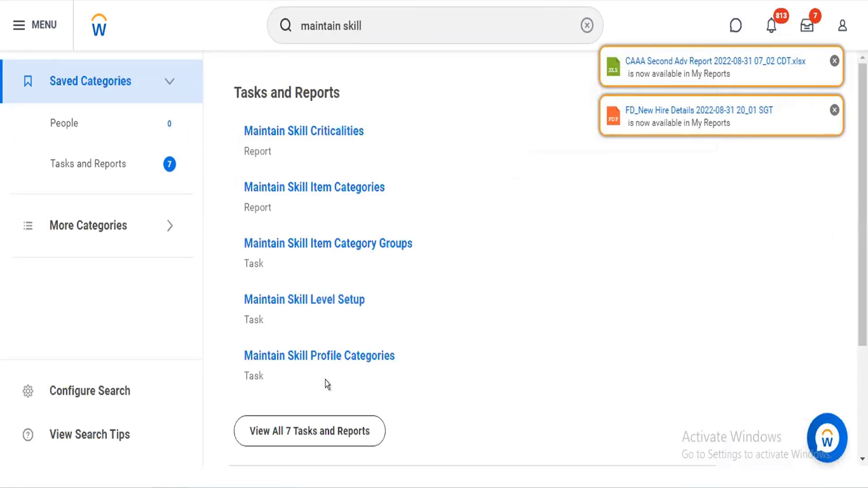
mouse_move(342, 360)
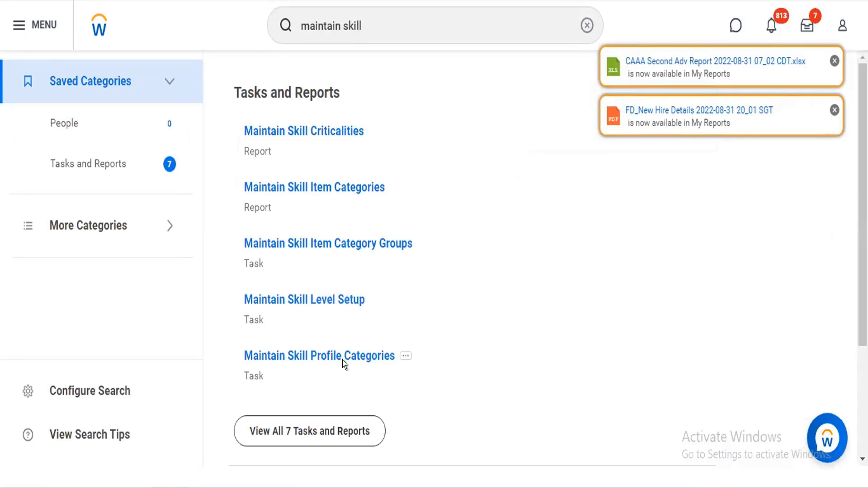
click(314, 432)
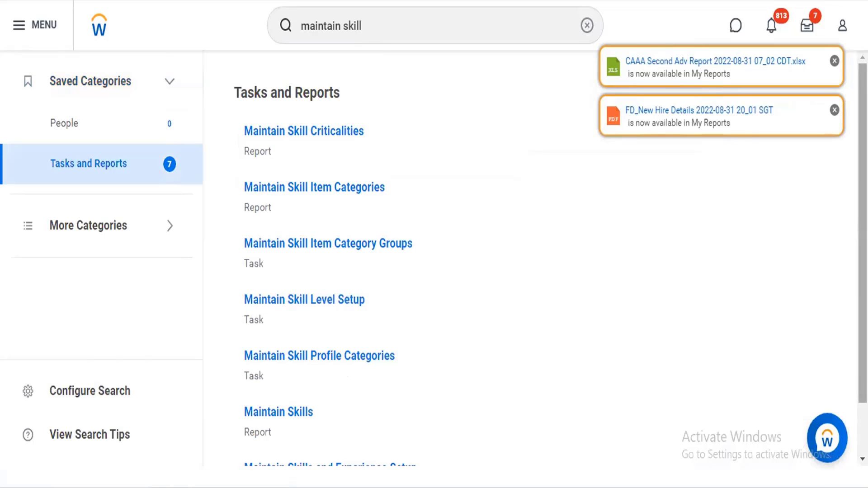
scroll(560, 361, down, 1)
scroll(560, 361, down, 1)
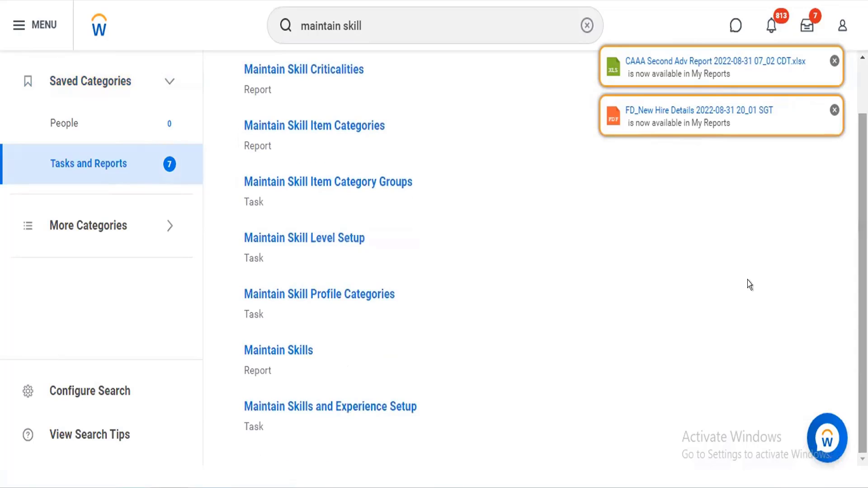
click(332, 406)
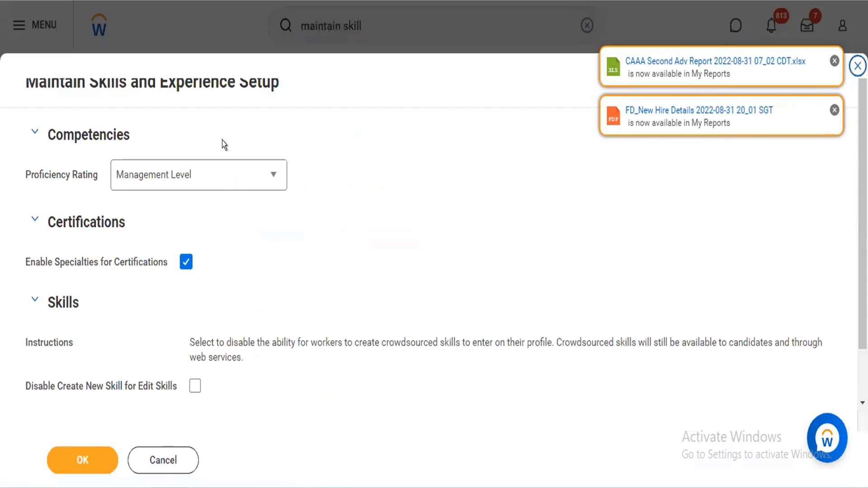
- Review the Proficiency Rating options and the Certifications and Skills settings in the Maintain Skills and Experience Setup
click(225, 176)
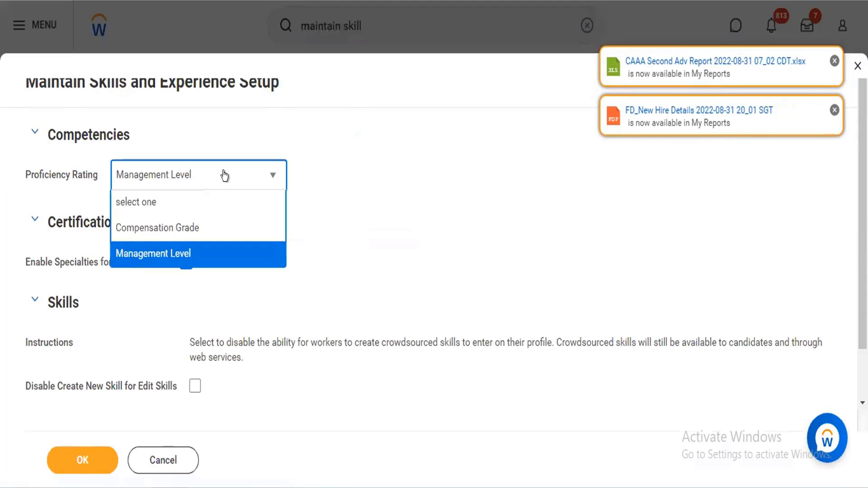
click(225, 176)
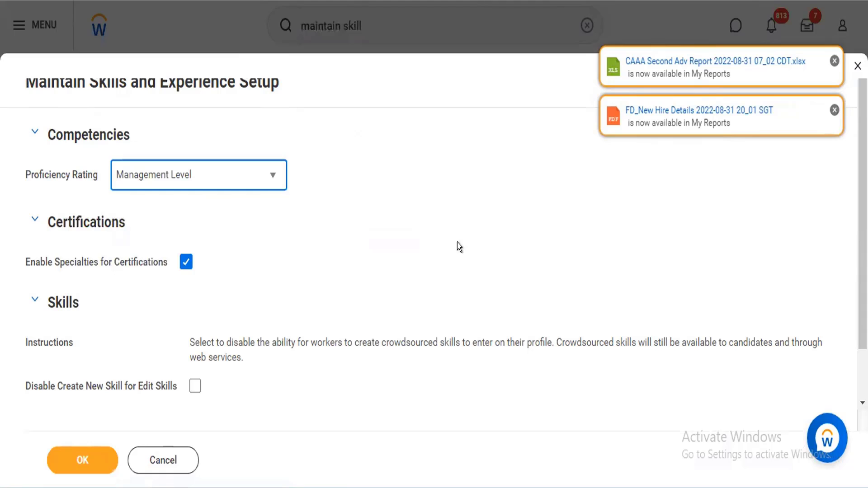
scroll(852, 265, down, 1)
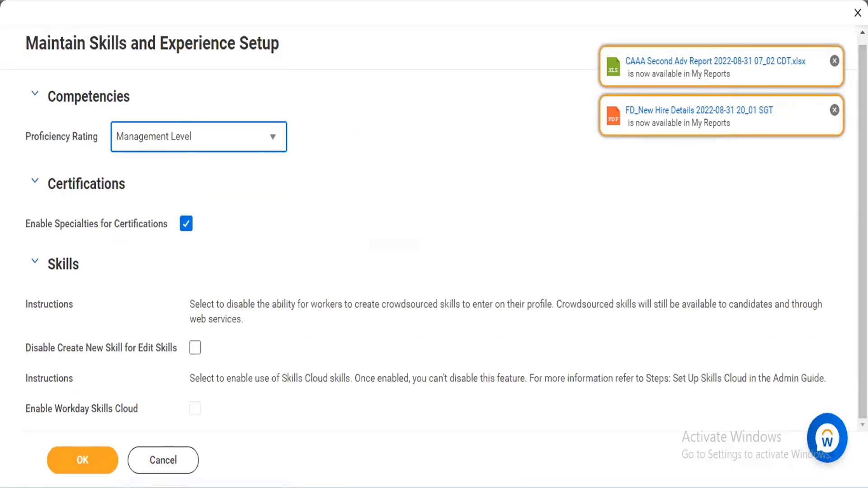
click(341, 233)
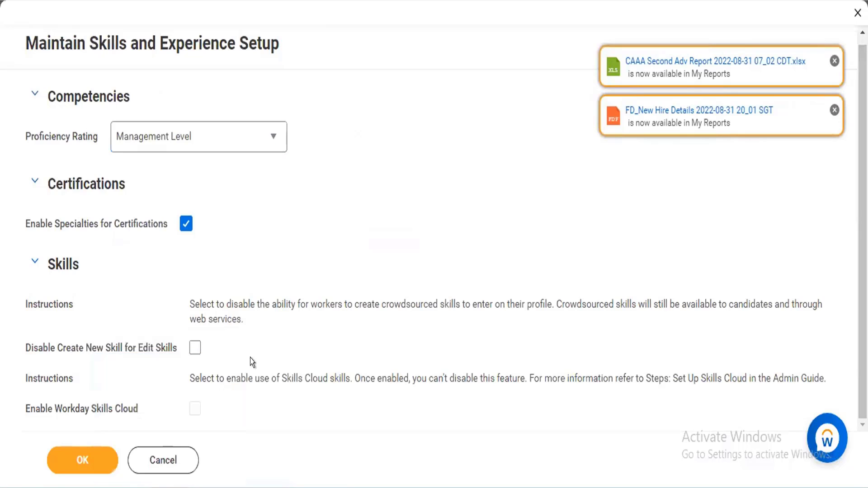
- Cancel the Maintain Skills and Experience Setup and clear the previous search text
click(181, 448)
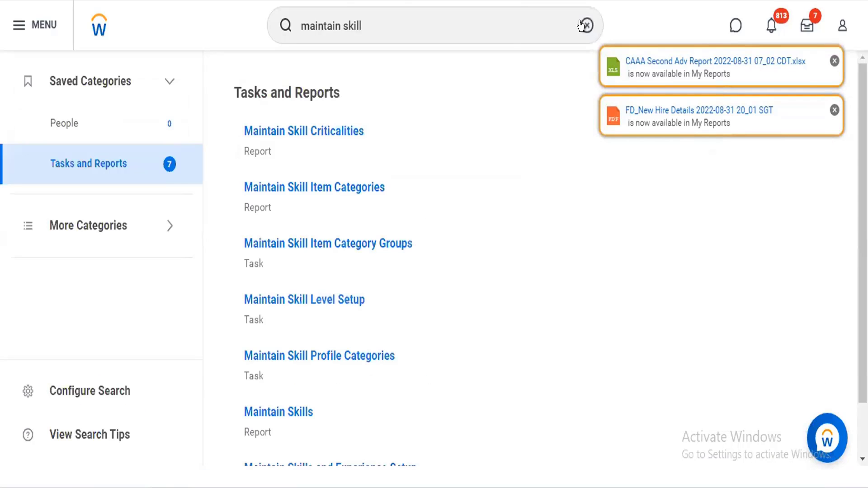
click(584, 25)
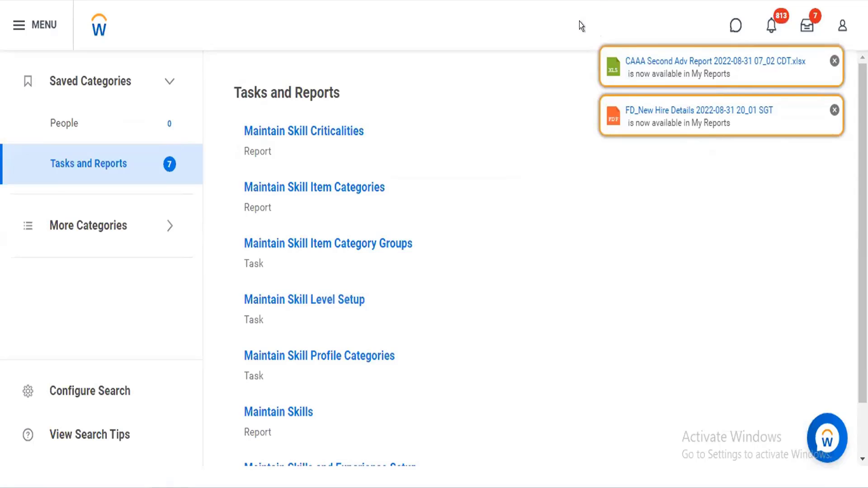
click(354, 14)
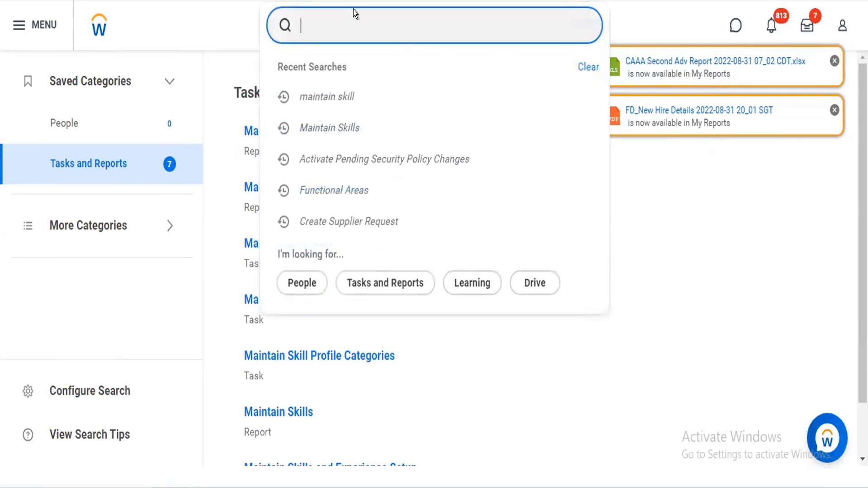
click(204, 36)
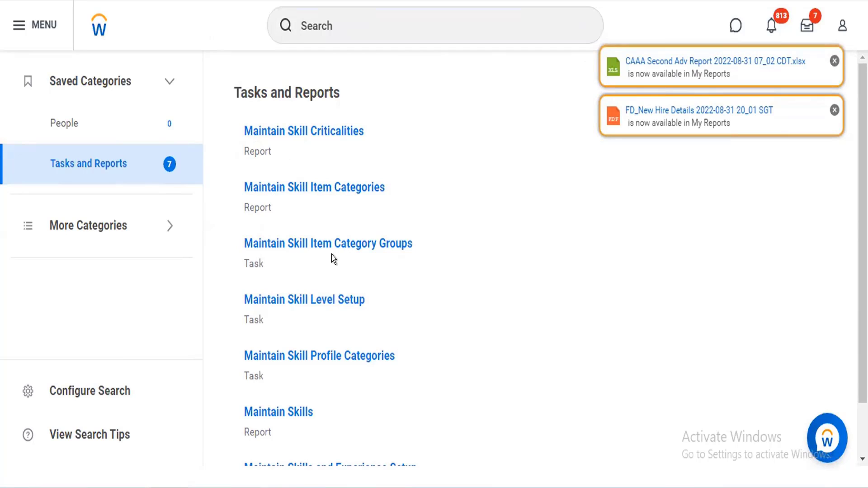
- Look through the maintain skill search results and open the Maintain Skill Level Setup task
mouse_move(404, 250)
mouse_move(346, 369)
scroll(731, 329, down, 1)
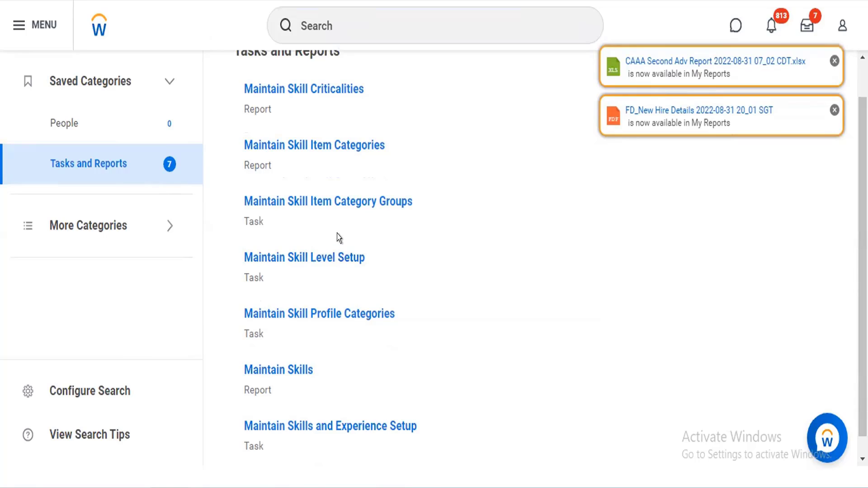
click(303, 260)
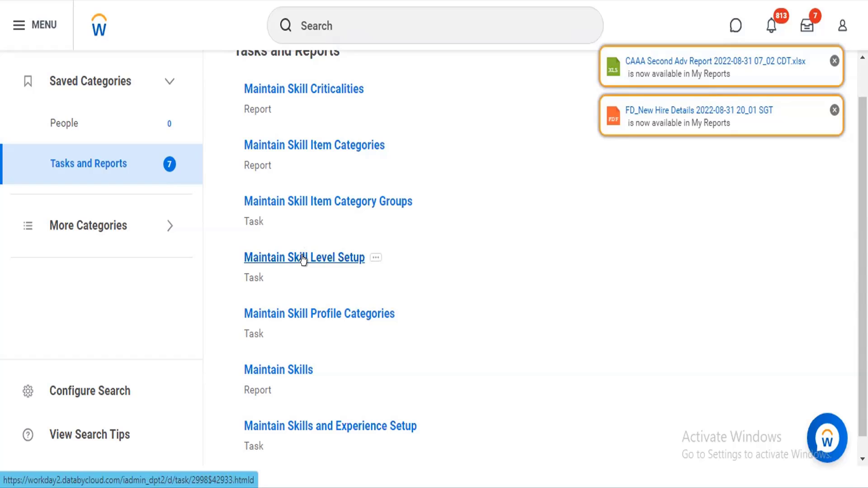
click(303, 260)
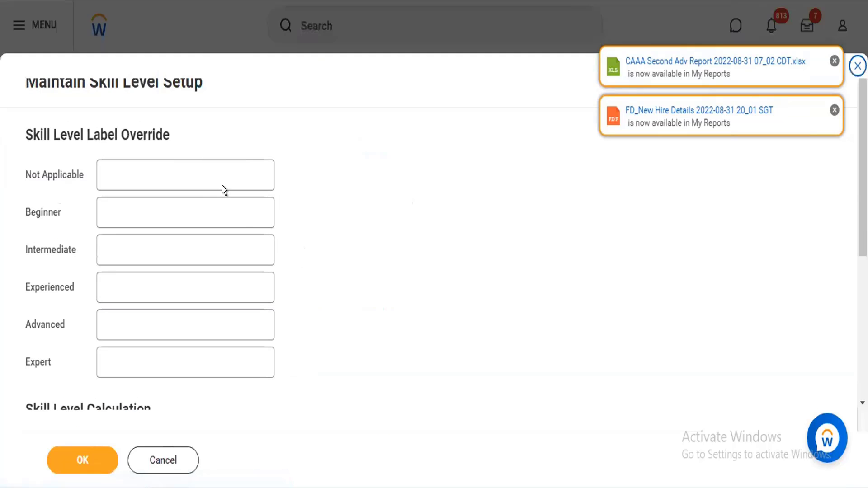
- Review the Skill Level Label Override fields and the Skill Level Calculation source weightings
click(203, 170)
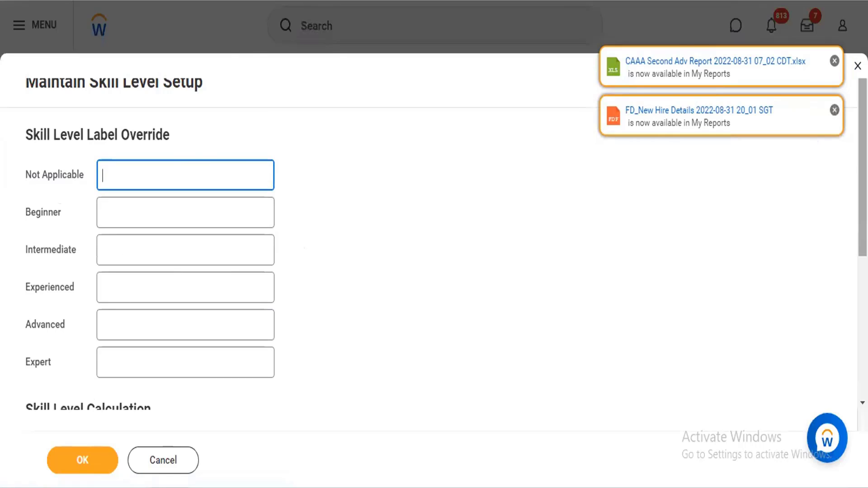
scroll(434, 226, down, 2)
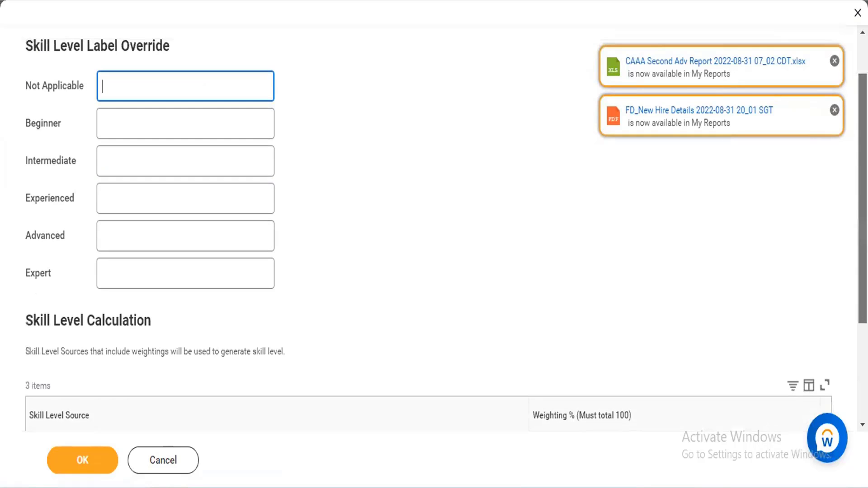
scroll(434, 226, down, 2)
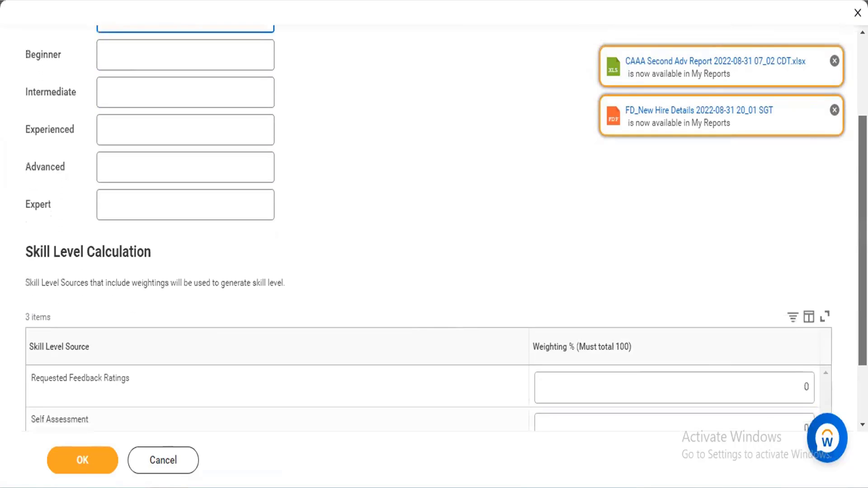
scroll(312, 169, down, 2)
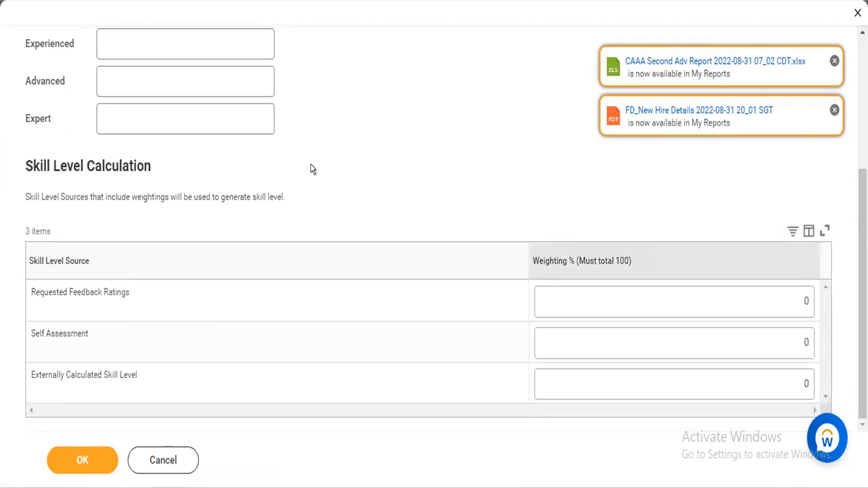
- Cancel the Maintain Skill Level Setup, clear the search, and return to the home page
click(153, 449)
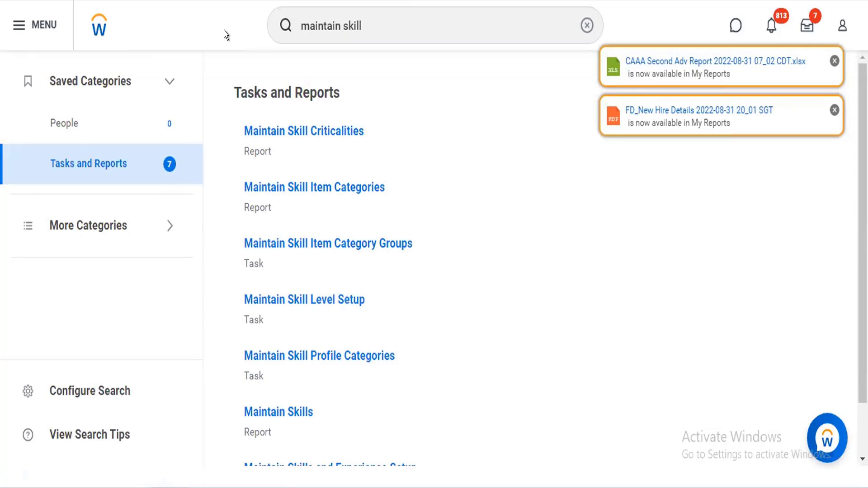
click(587, 23)
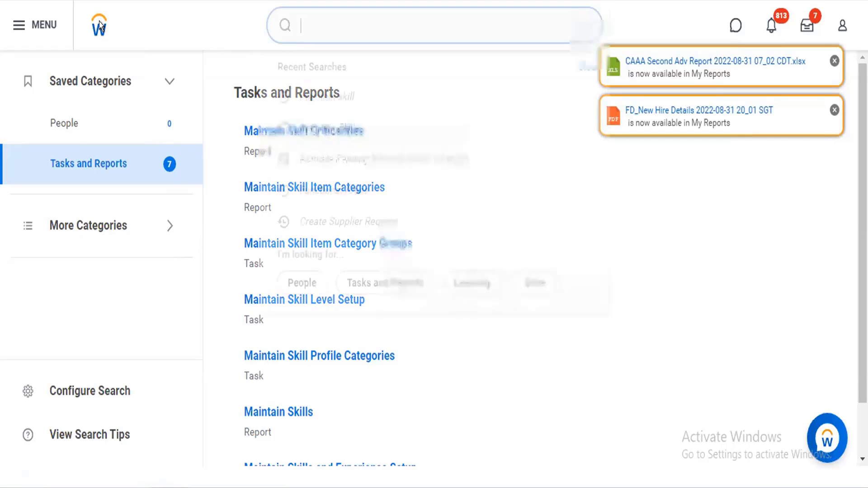
click(94, 32)
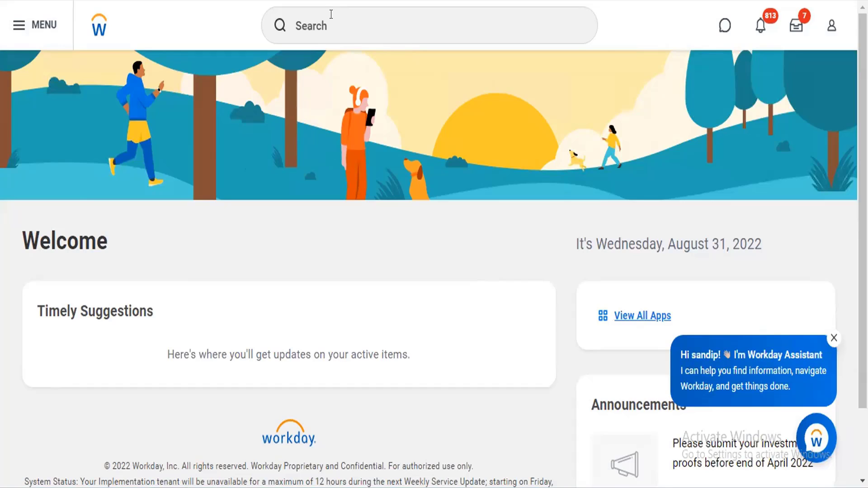
- Search for "configure profile" and open the Configure Profile task in a new browser tab
click(331, 14)
text(conf)
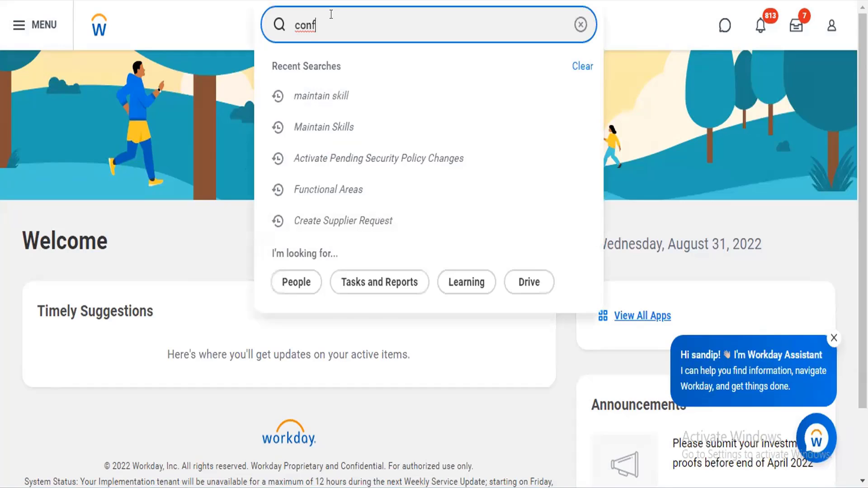
text(igure)
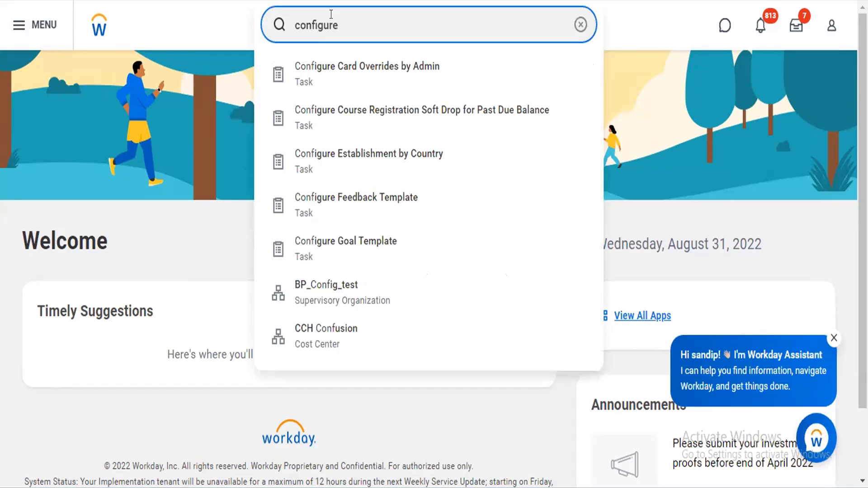
text( profile)
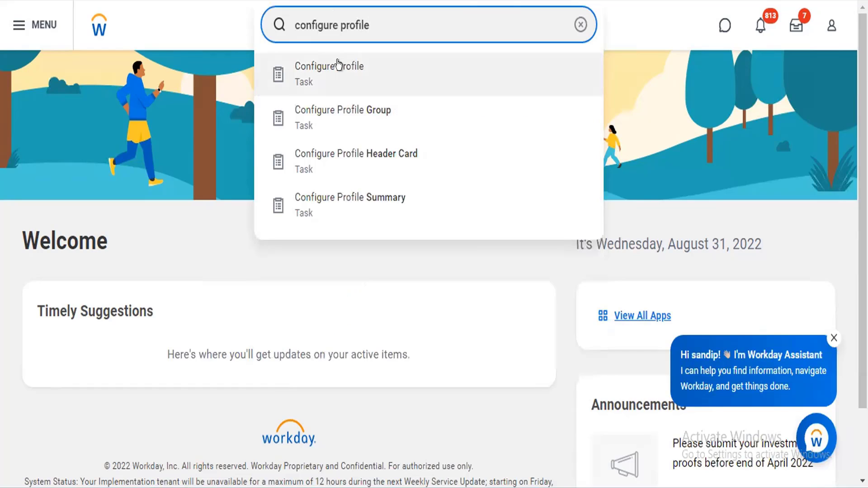
right_click(355, 68)
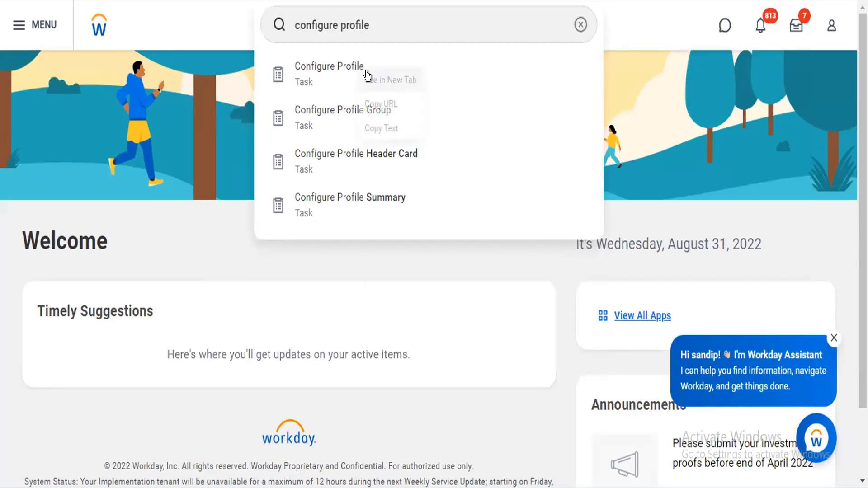
click(366, 78)
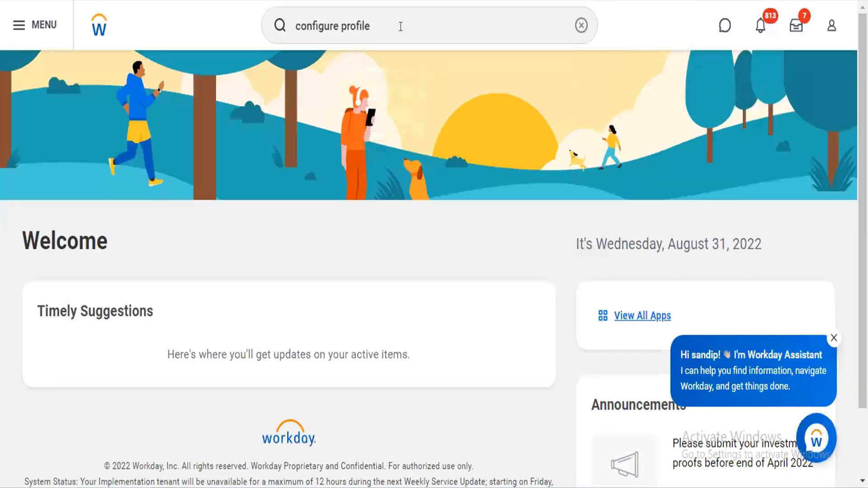
- Run the full "configure profile" search and open the Configure Profile Group task
click(400, 26)
key(Return)
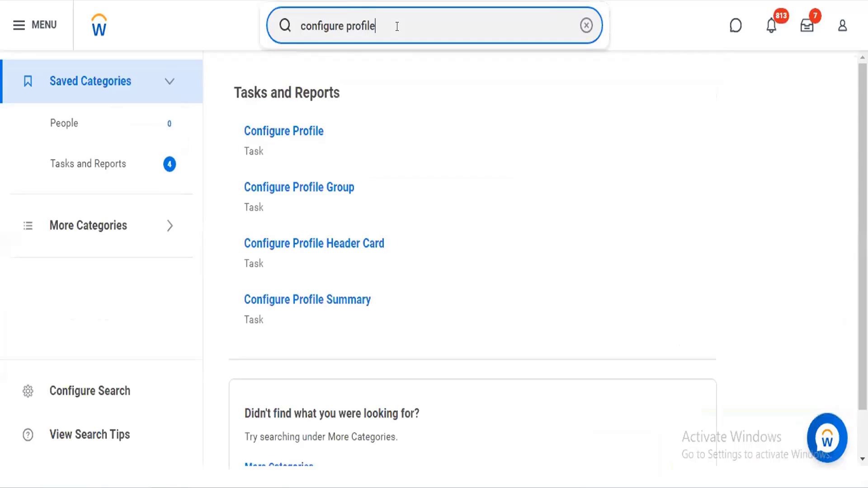
click(324, 187)
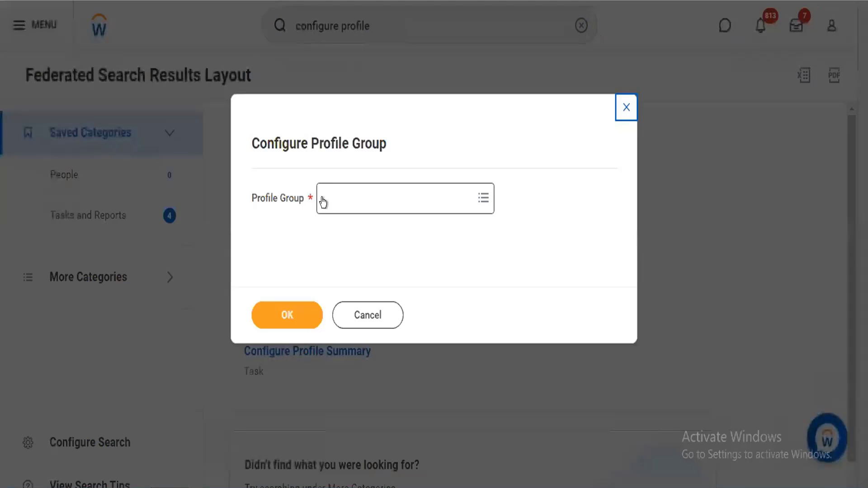
- Check the Groups by Profile choices for the Profile Group and return to the main choices
click(328, 200)
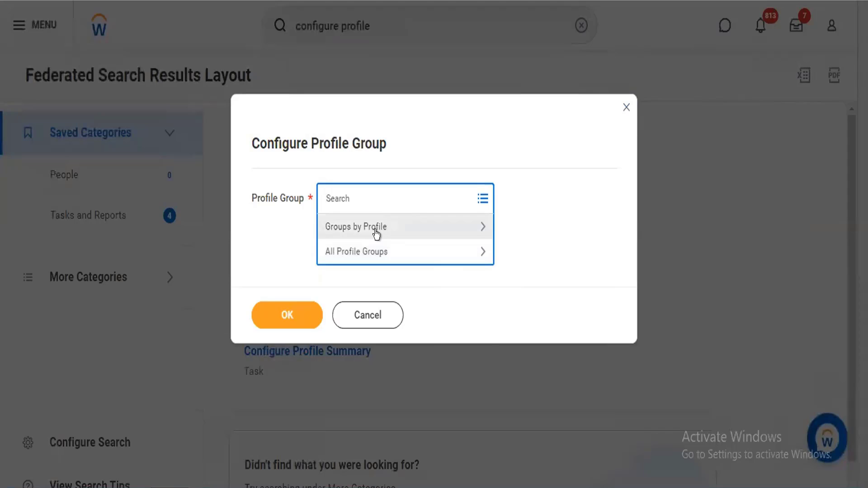
click(376, 231)
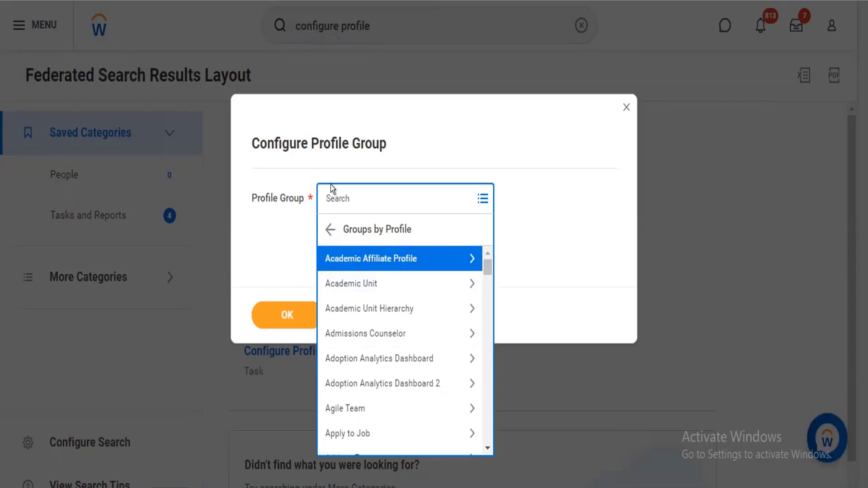
click(325, 231)
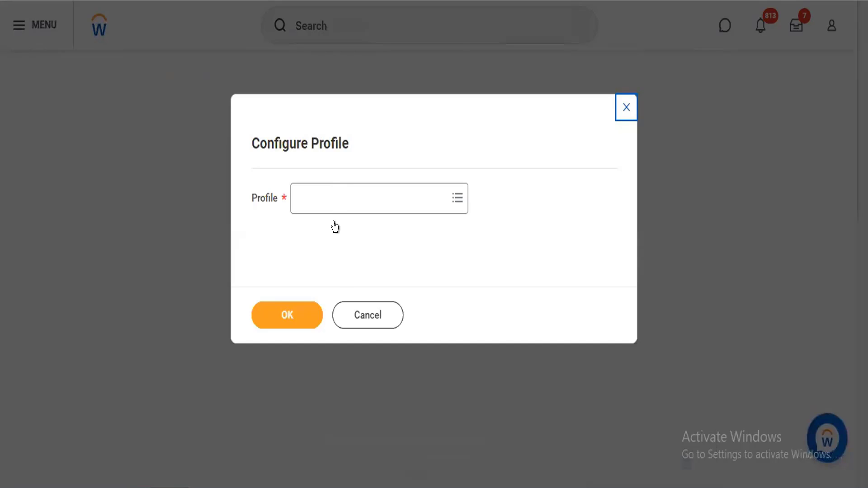
- Choose Athletic Team as the profile in the Configure Profile task and open its section configuration
click(330, 193)
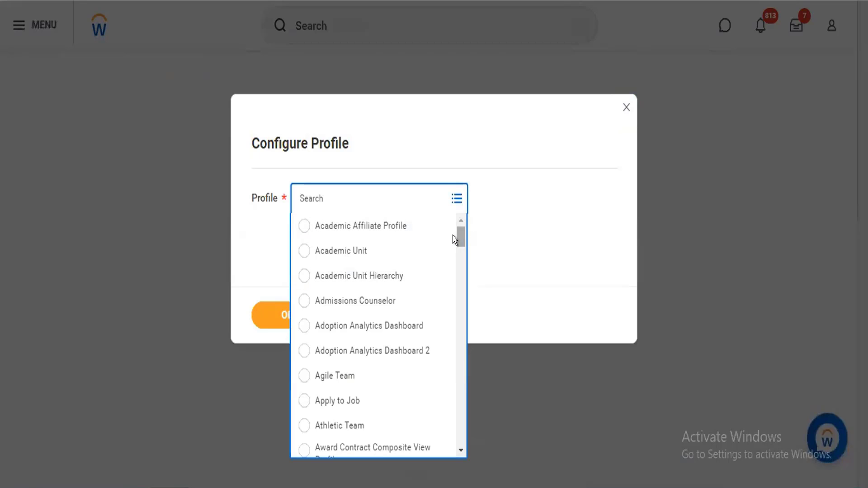
scroll(455, 242, down, 3)
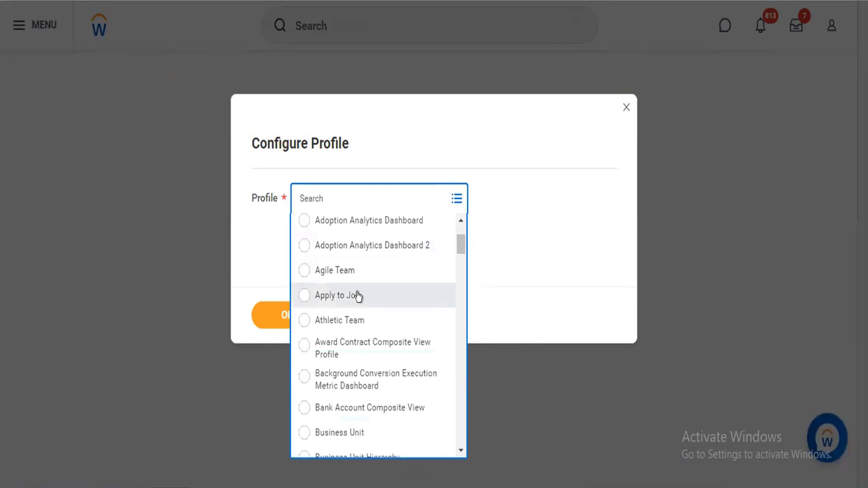
click(358, 316)
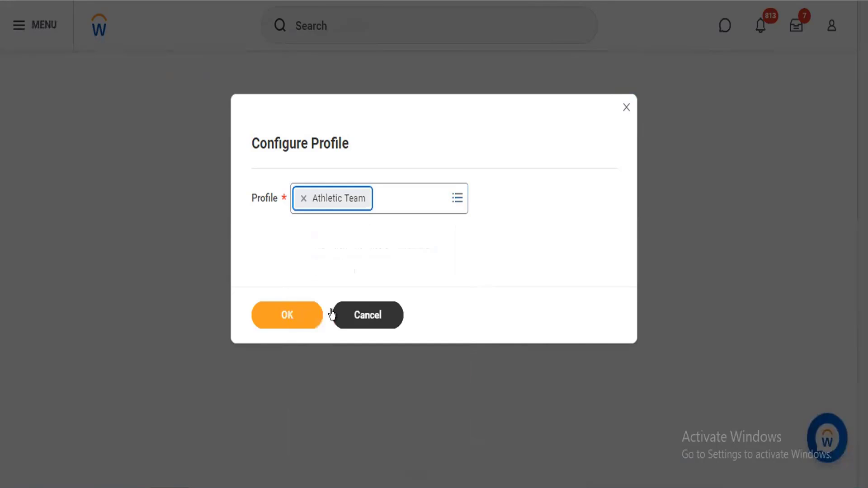
click(285, 317)
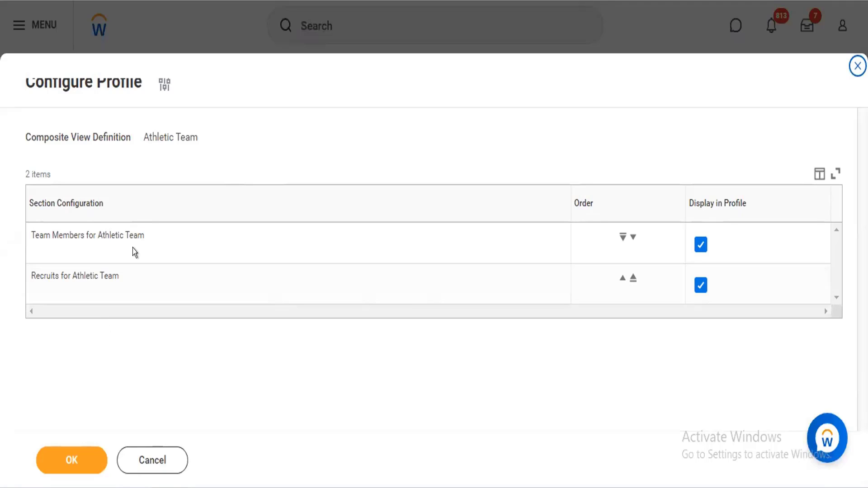
- Try turning Display in Profile off and on for Team Members for Athletic Team, and discard the profile changes
click(700, 245)
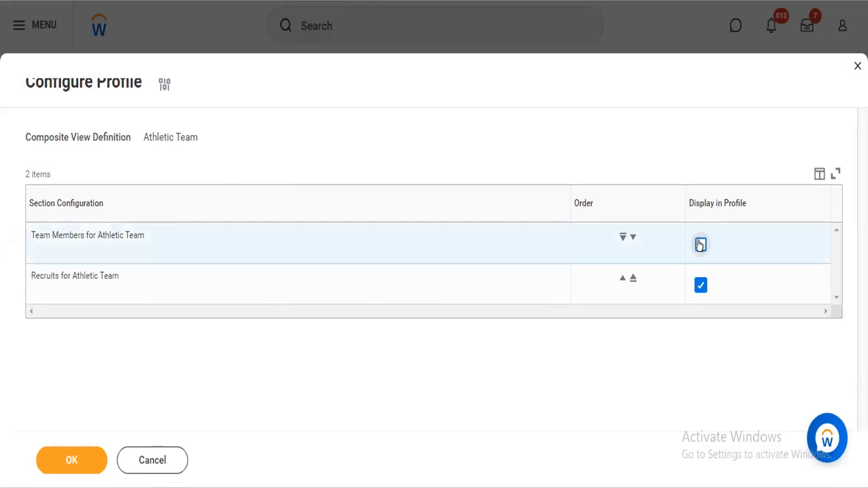
click(701, 245)
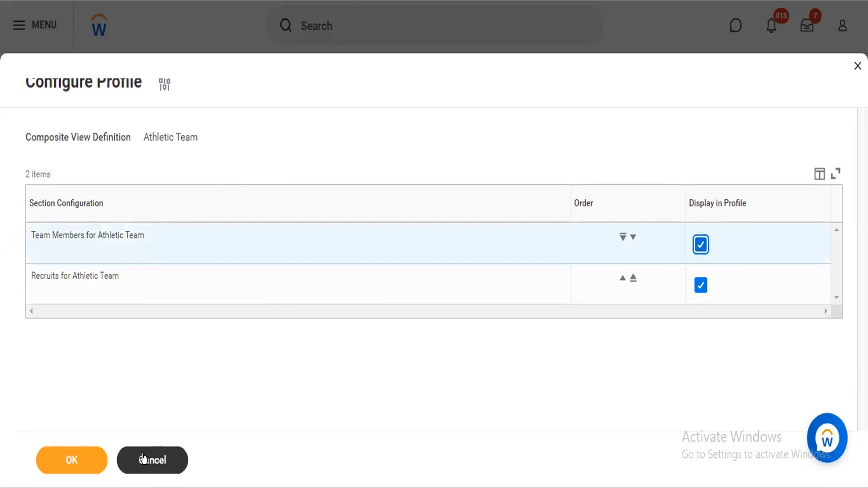
click(144, 460)
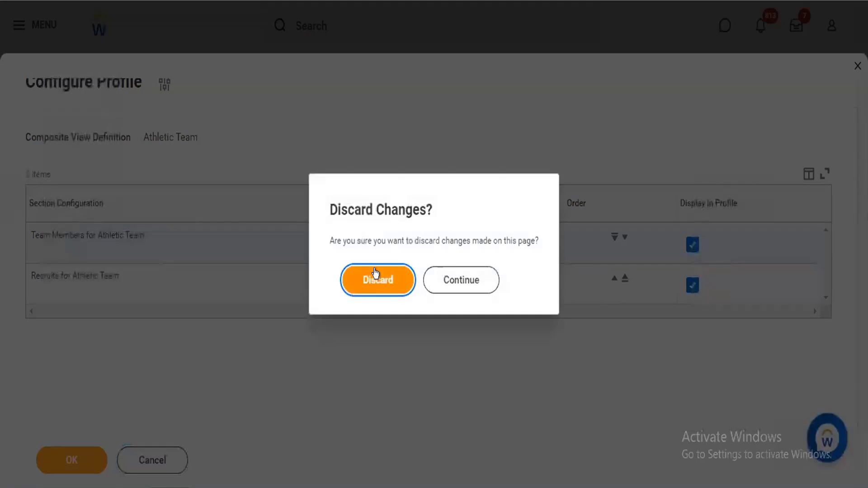
click(375, 274)
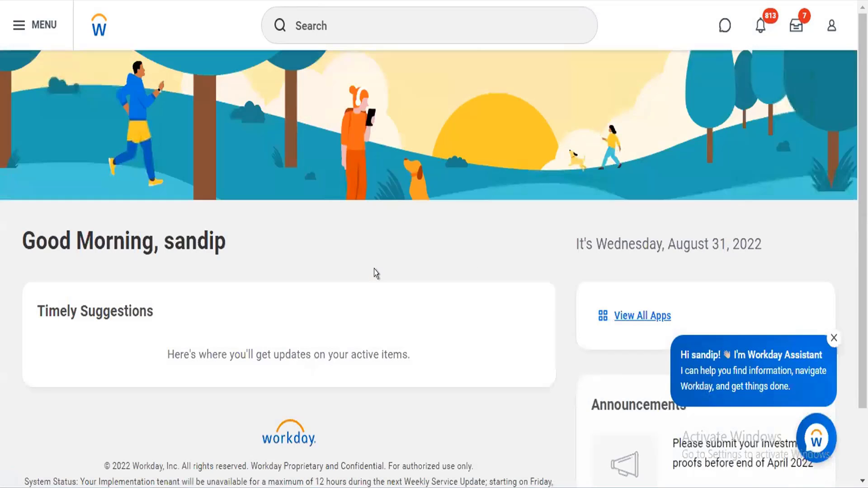
- Reopen the Configure Profile Group task from the "configure profile" search and examine the All Profile Groups choices for the Profile Group
click(322, 30)
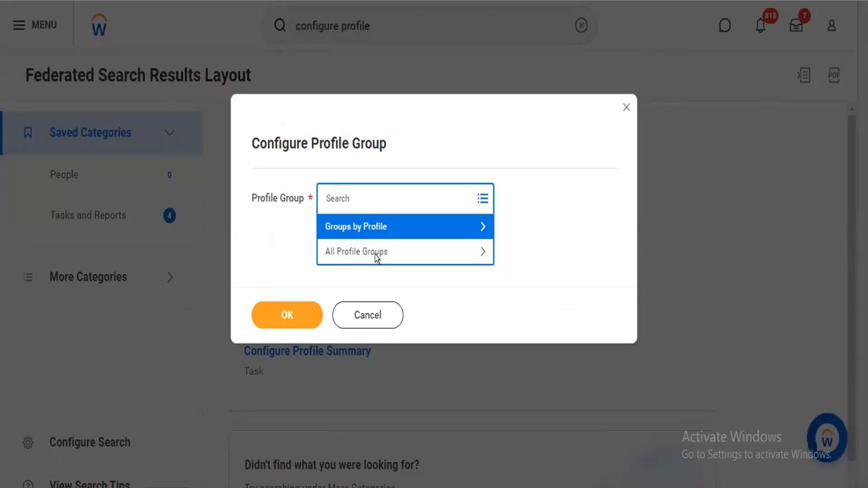
click(376, 256)
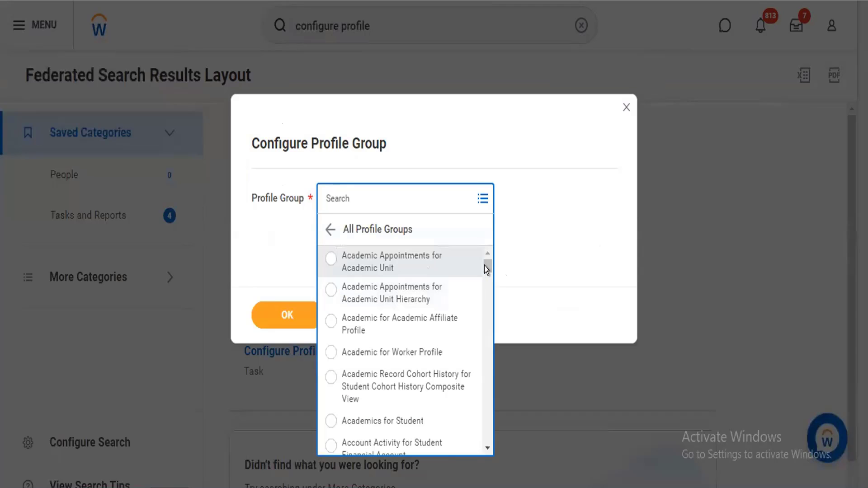
drag(485, 278, 483, 285)
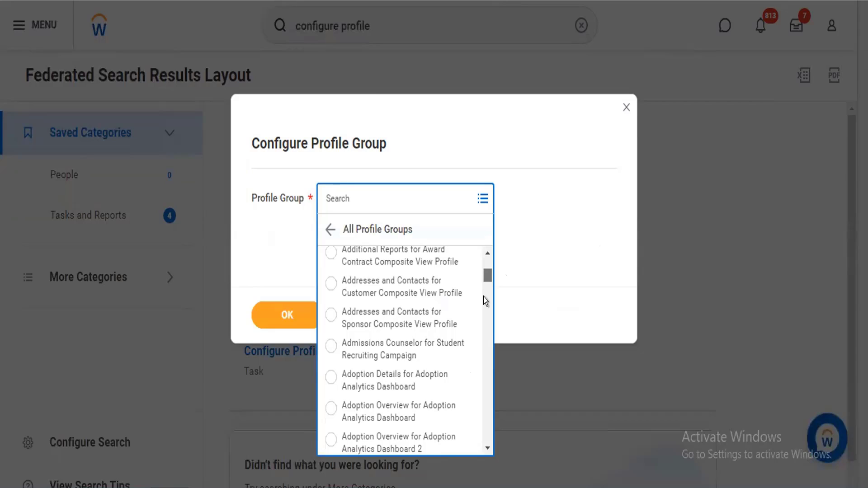
scroll(485, 302, down, 1)
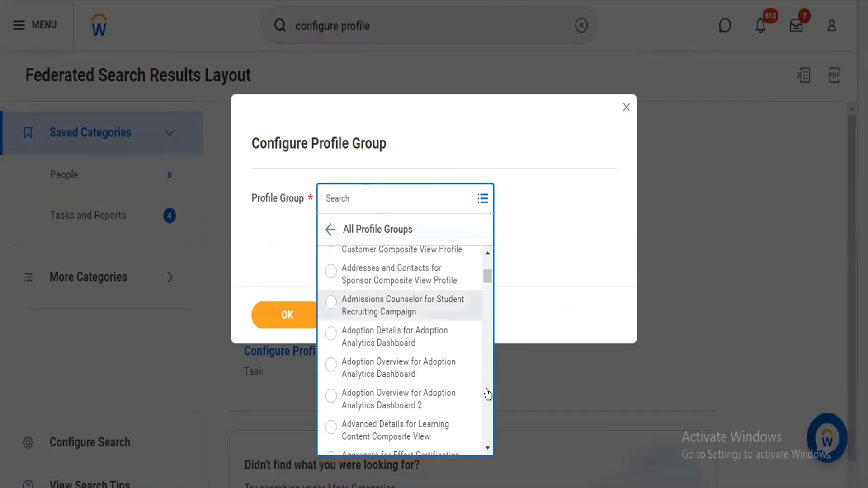
scroll(487, 394, down, 4)
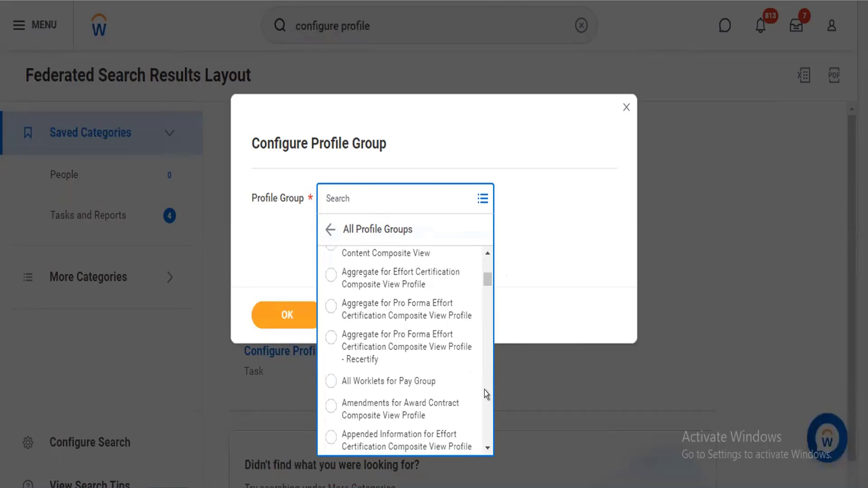
scroll(484, 389, down, 4)
scroll(484, 390, down, 4)
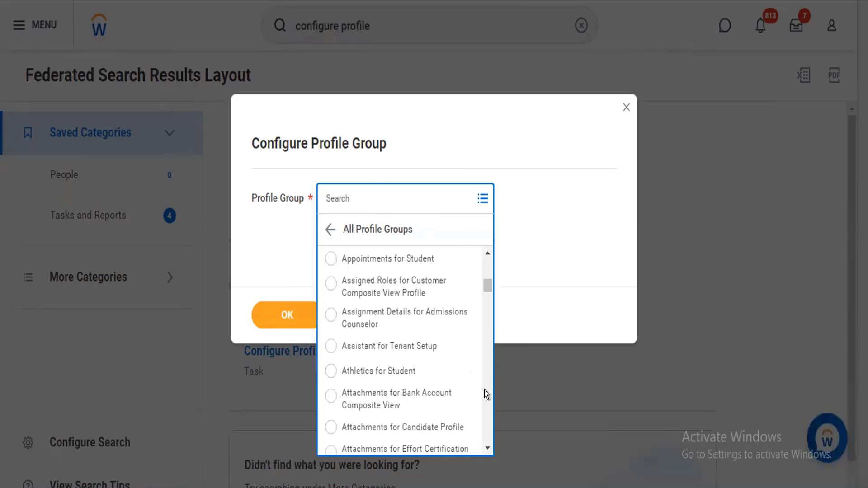
scroll(484, 390, down, 4)
scroll(484, 390, down, 8)
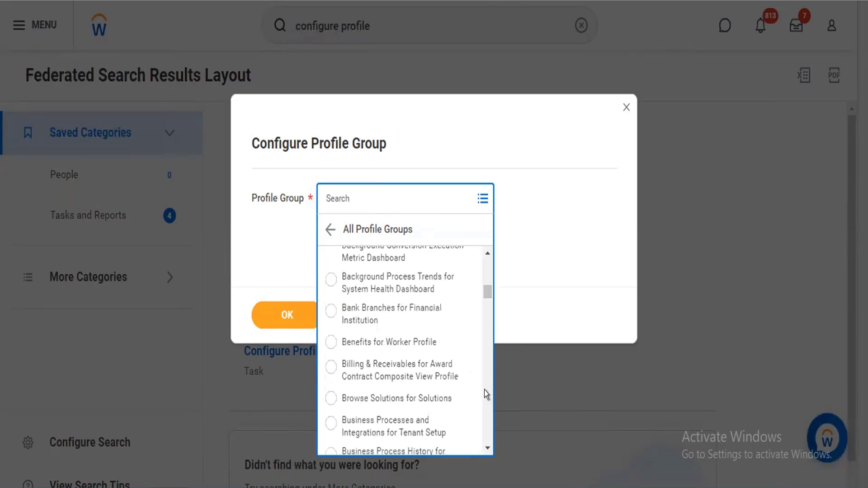
scroll(484, 390, down, 4)
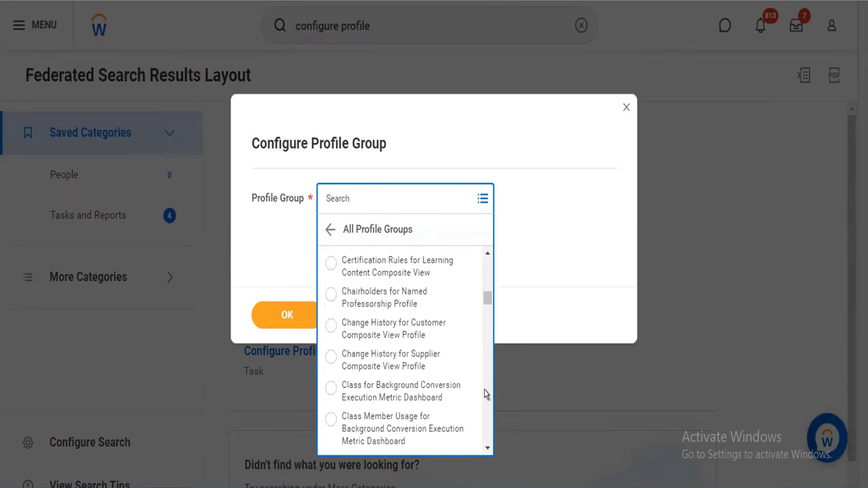
scroll(484, 390, down, 4)
scroll(484, 390, down, 4)
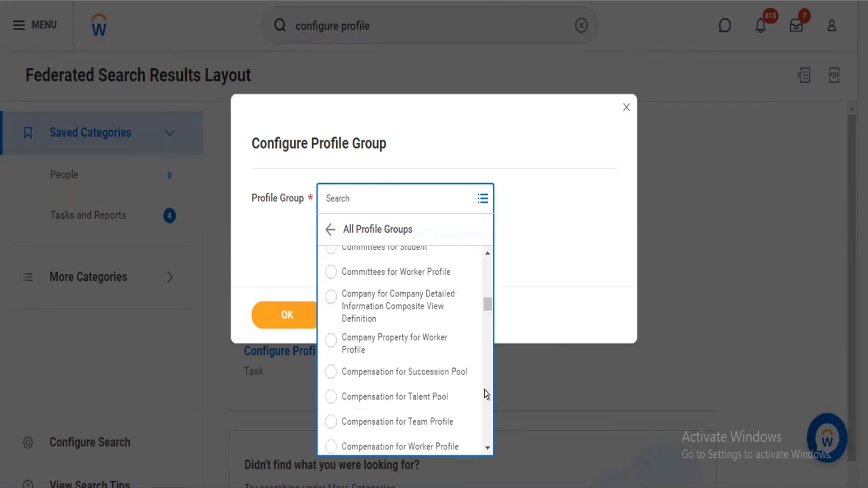
scroll(484, 389, down, 4)
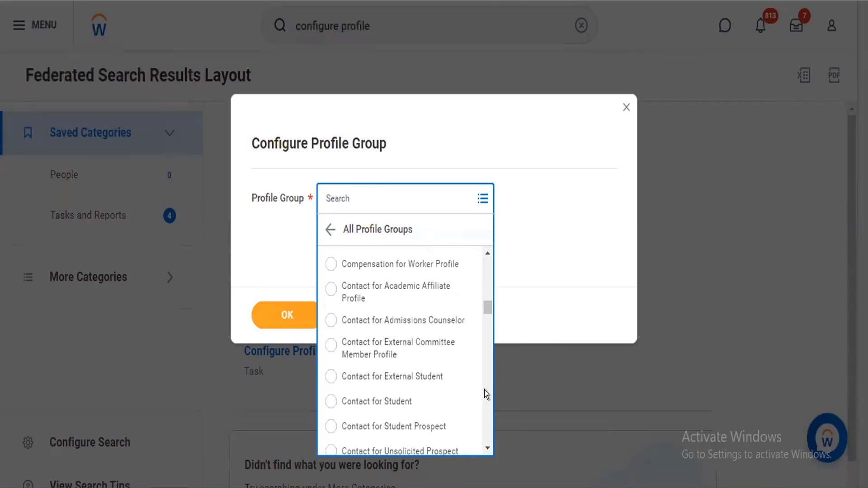
scroll(484, 390, down, 4)
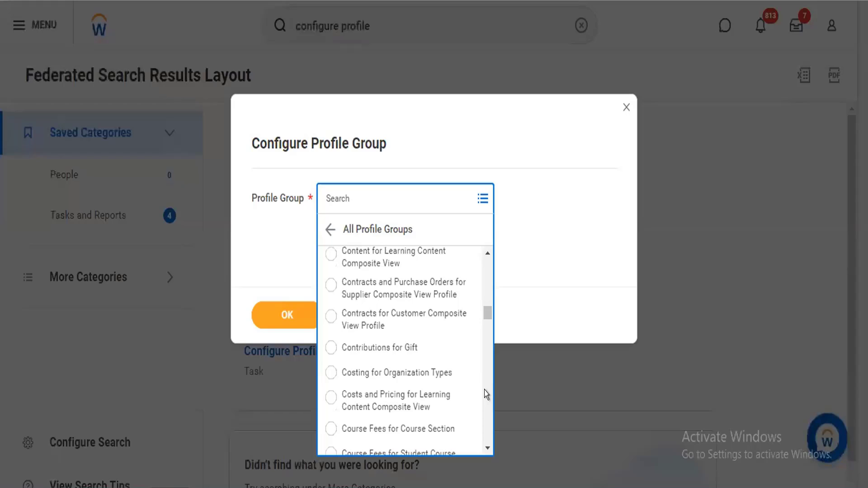